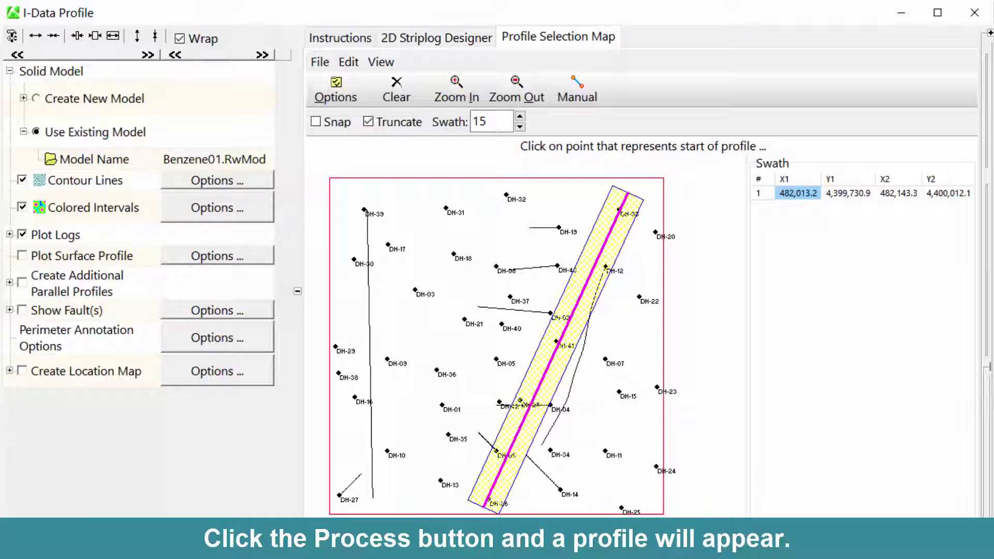
- Generate the benzene A-A' profile with projected borehole strip logs using Ctrl+G
key("ctrl+g")
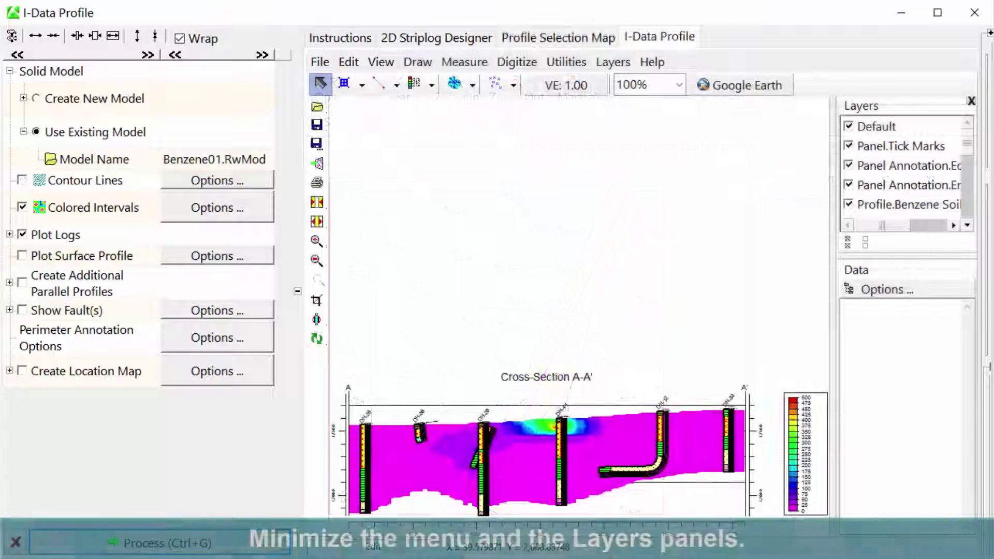